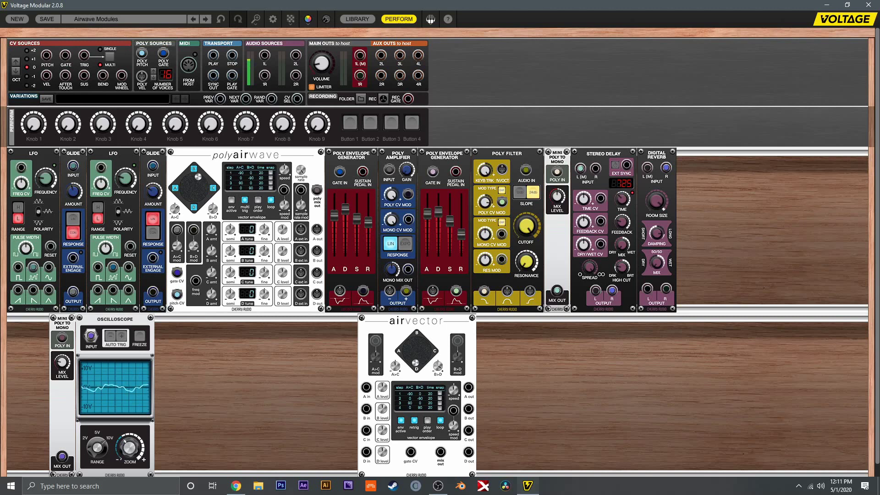
Shift the envelope-to-reverb module group, polyairwave and airvector further right in the rack.
{"action": "mouse_move", "coordinate": [739, 187]}
{"action": "left_mouse_down"}
{"action": "mouse_move", "coordinate": [325, 149]}
{"action": "mouse_move", "coordinate": [516, 165]}
{"action": "left_mouse_up"}
{"action": "left_click_drag", "start_coordinate": [246, 155], "coordinate": [311, 155]}
{"action": "left_click_drag", "start_coordinate": [416, 321], "coordinate": [774, 321]}
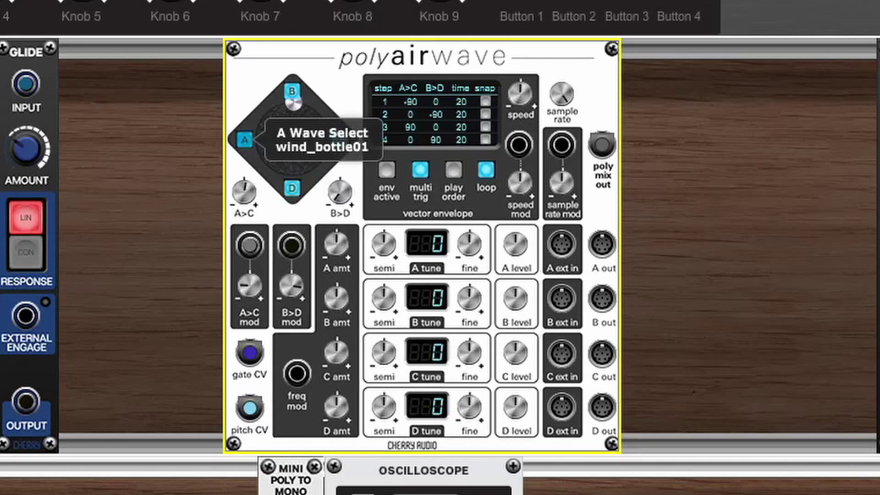
Set corner A to Analog FMSine01, then move the vector puck from corner A through B and C to D.
{"action": "left_click", "coordinate": [244, 140]}
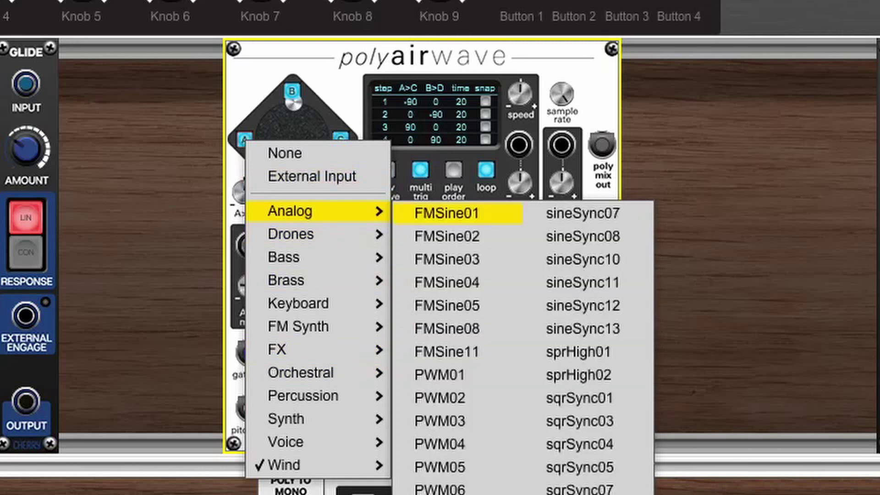
{"action": "left_click", "coordinate": [447, 213]}
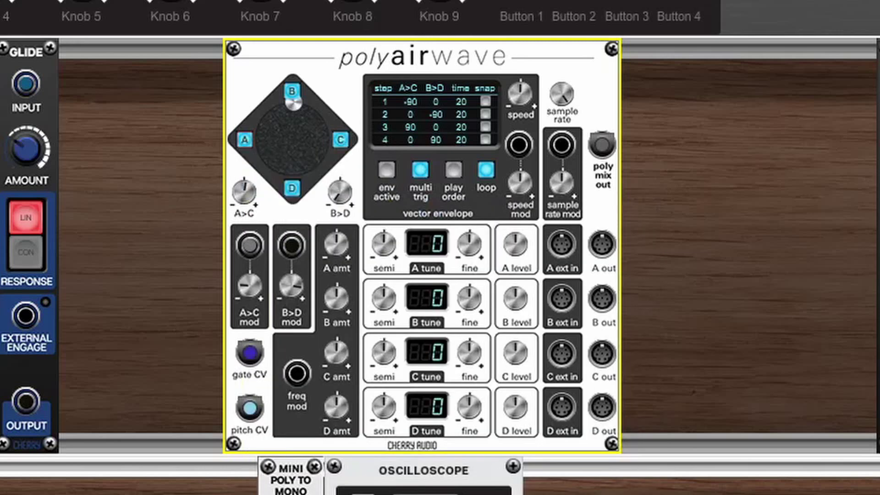
{"action": "left_click_drag", "start_coordinate": [292, 100], "coordinate": [256, 141]}
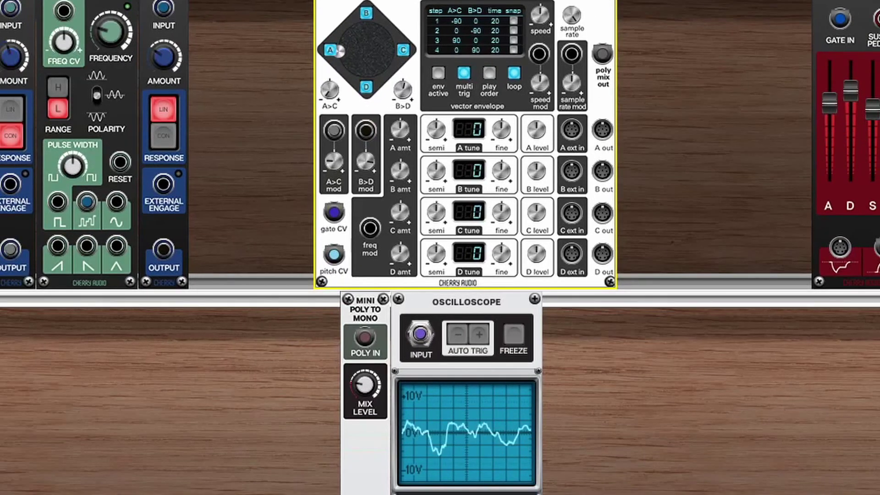
{"action": "left_click_drag", "start_coordinate": [335, 49], "coordinate": [363, 20]}
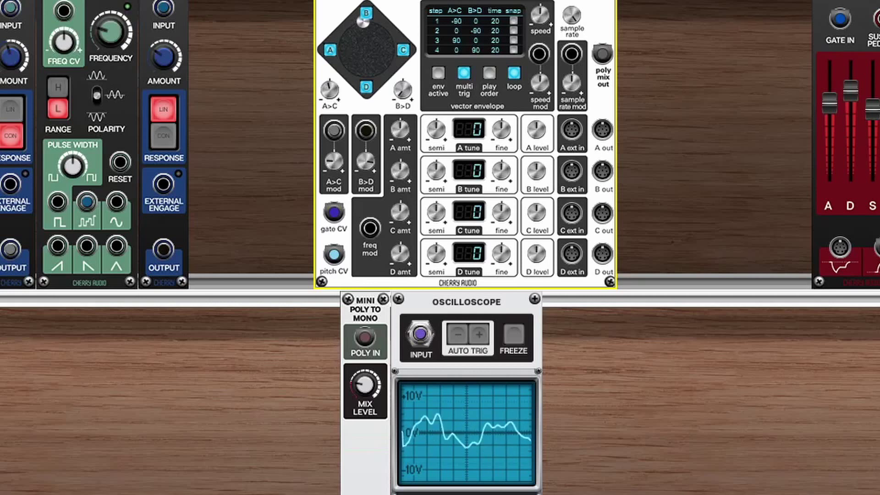
{"action": "left_click_drag", "start_coordinate": [363, 21], "coordinate": [393, 47]}
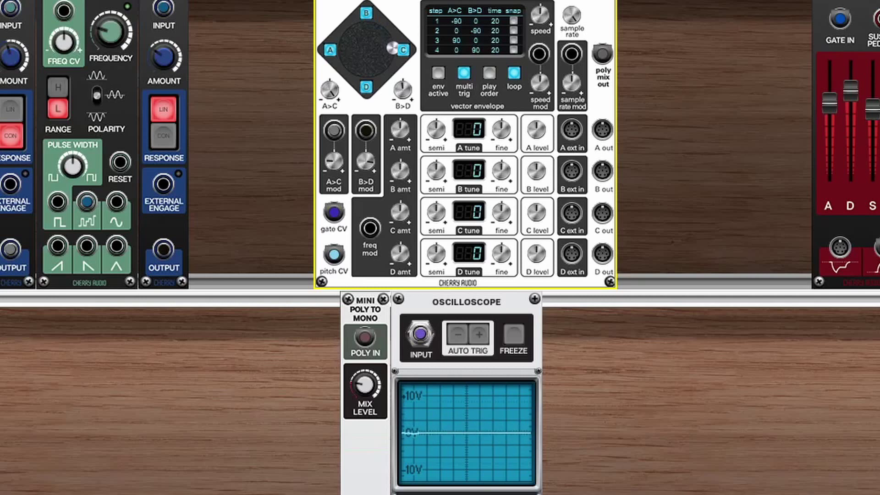
{"action": "left_click_drag", "start_coordinate": [391, 60], "coordinate": [375, 75]}
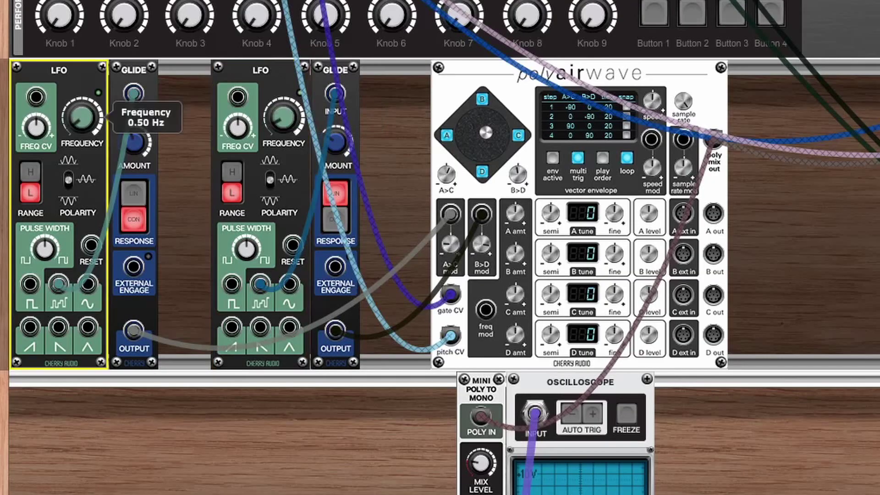
Set filter resonance to about 21.6%, delay dry/wet to 58/42 and reverb mix to about 38.4%.
{"action": "left_click", "coordinate": [450, 244]}
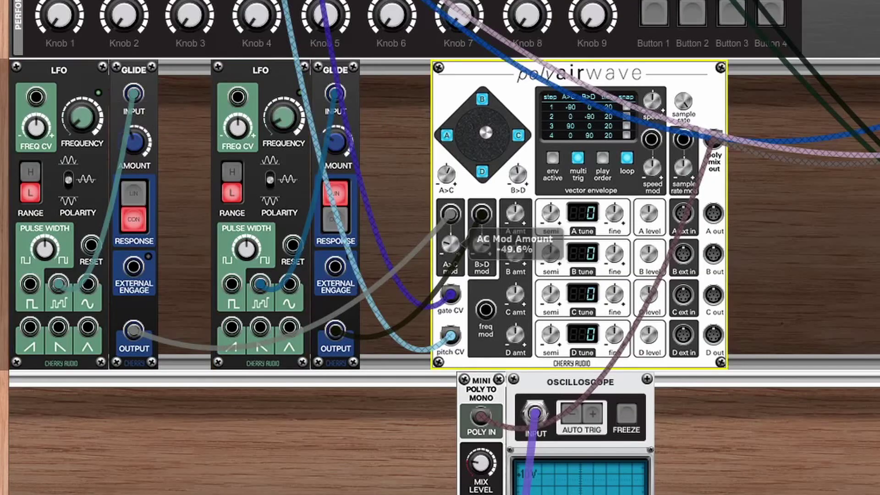
{"action": "scroll", "coordinate": [836, 206], "scroll_direction": "right", "scroll_amount": 5}
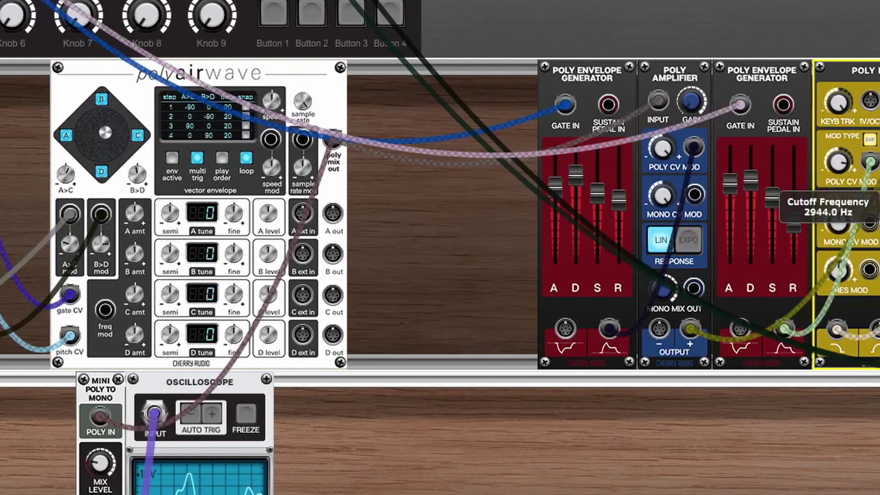
{"action": "scroll", "coordinate": [835, 206], "scroll_direction": "right", "scroll_amount": 5}
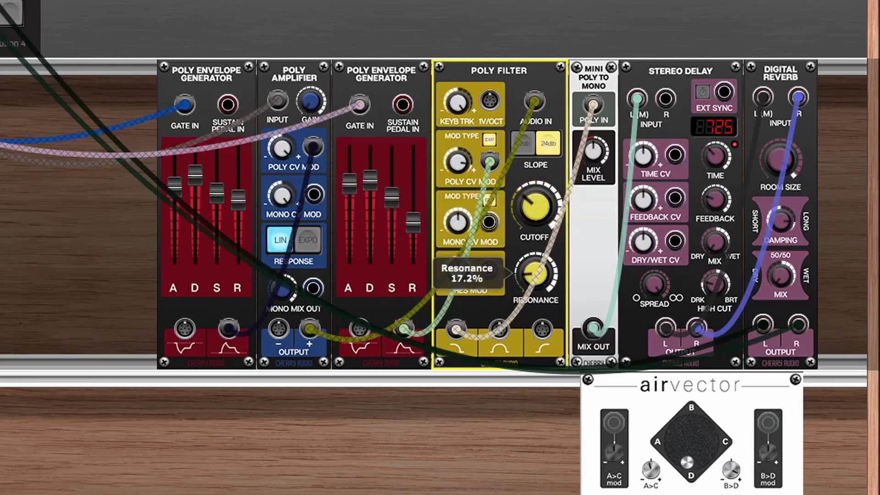
{"action": "left_click_drag", "start_coordinate": [536, 274], "coordinate": [535, 268]}
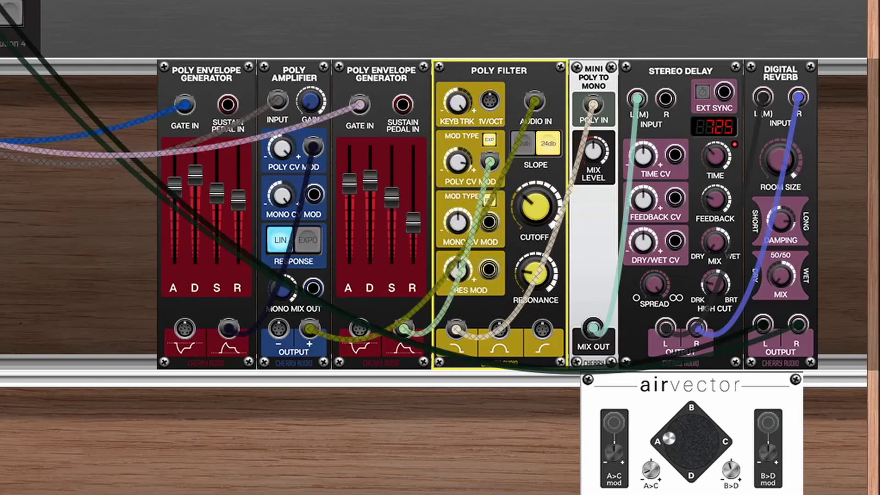
{"action": "left_click_drag", "start_coordinate": [715, 242], "coordinate": [715, 252]}
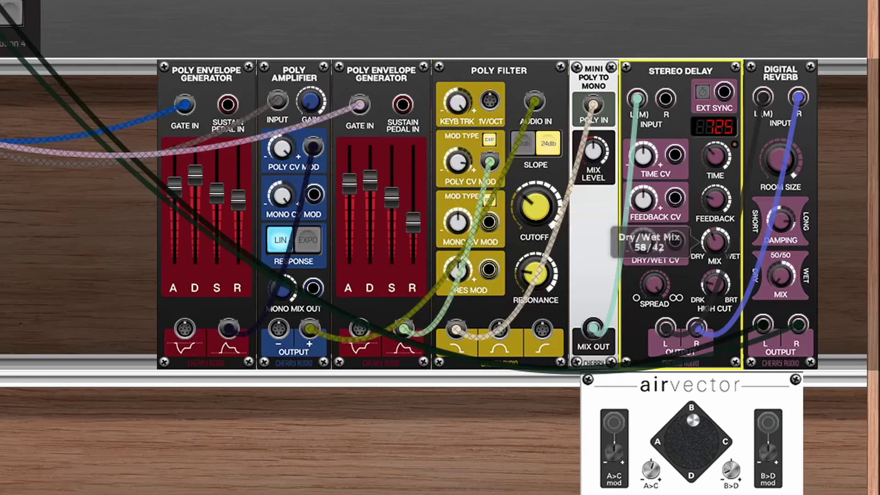
{"action": "left_click_drag", "start_coordinate": [781, 275], "coordinate": [780, 252]}
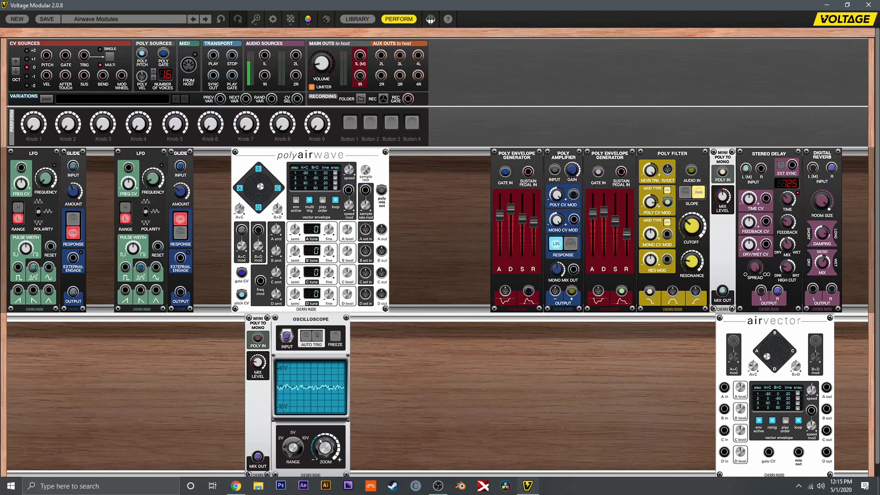
{"action": "scroll", "coordinate": [280, 159], "scroll_direction": "up", "scroll_amount": 2}
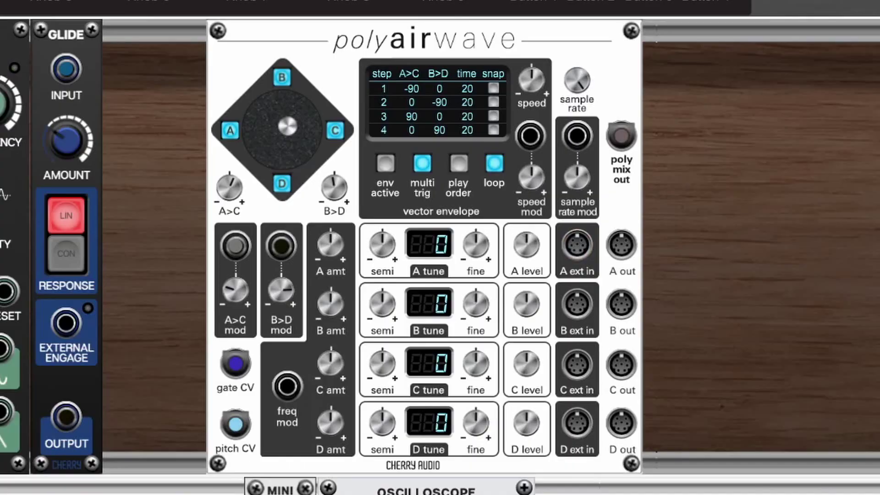
Feed corner A from External Input, cable mix out toward the oscilloscope, and raise sample rate to 4254.
{"action": "left_click", "coordinate": [230, 131]}
{"action": "left_click", "coordinate": [279, 156]}
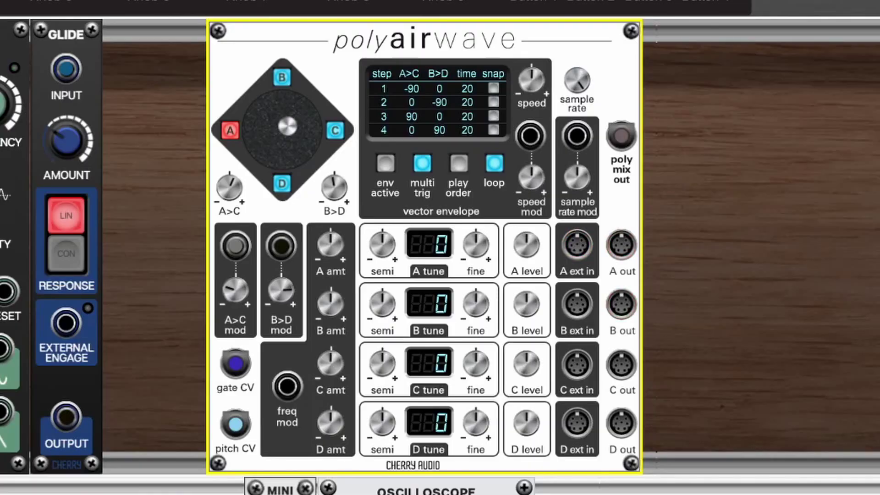
{"action": "mouse_move", "coordinate": [454, 494]}
{"action": "left_mouse_down"}
{"action": "mouse_move", "coordinate": [621, 136]}
{"action": "mouse_move", "coordinate": [761, 170]}
{"action": "left_mouse_up"}
{"action": "left_click_drag", "start_coordinate": [578, 80], "coordinate": [578, 80]}
Patch and unpatch freq mod, then raise A's amount and set B -8.0%, C 3.7%, D -5.9%.
{"action": "left_click_drag", "start_coordinate": [287, 386], "coordinate": [4, 347]}
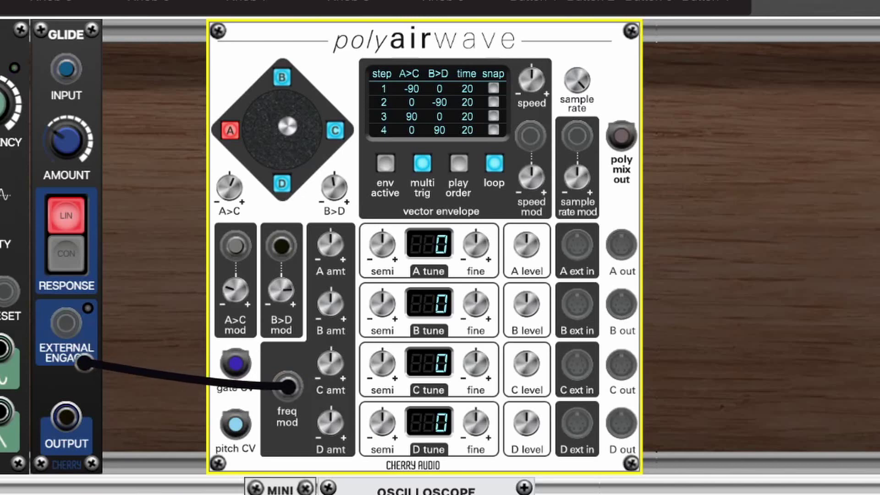
{"action": "left_click_drag", "start_coordinate": [4, 347], "coordinate": [288, 387]}
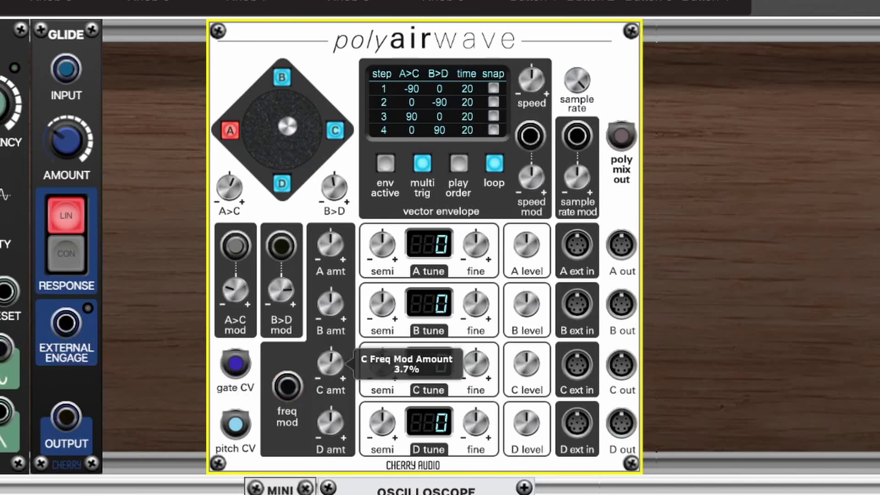
{"action": "left_click_drag", "start_coordinate": [330, 302], "coordinate": [330, 297]}
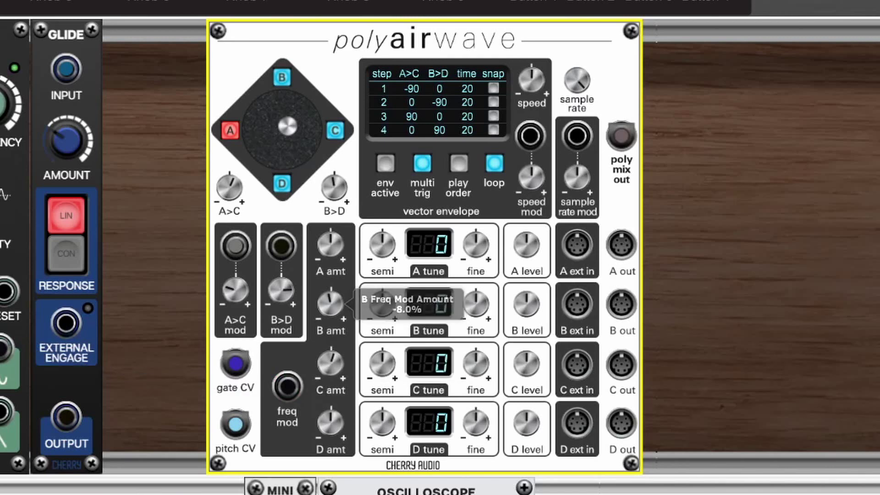
{"action": "left_click_drag", "start_coordinate": [331, 242], "coordinate": [330, 234]}
{"action": "left_click_drag", "start_coordinate": [330, 421], "coordinate": [330, 425]}
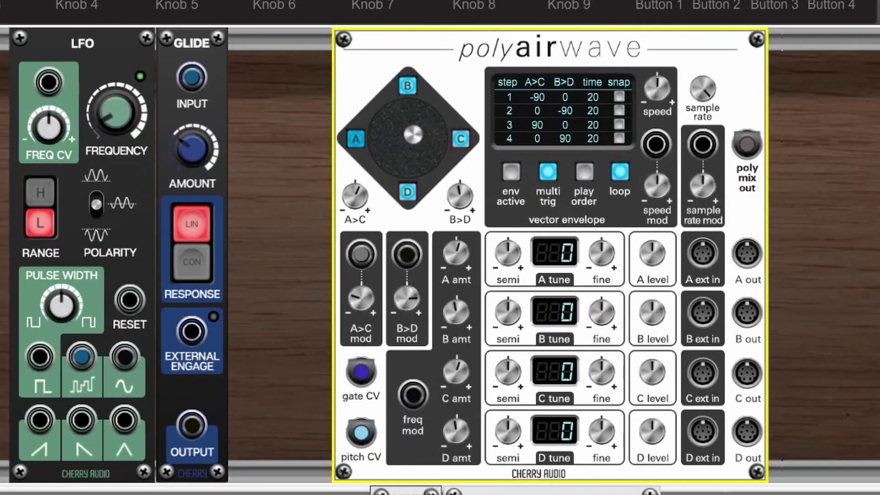
Check corner A's waveform menu and give corner B the Analog storm01 waveform.
{"action": "left_click", "coordinate": [356, 138]}
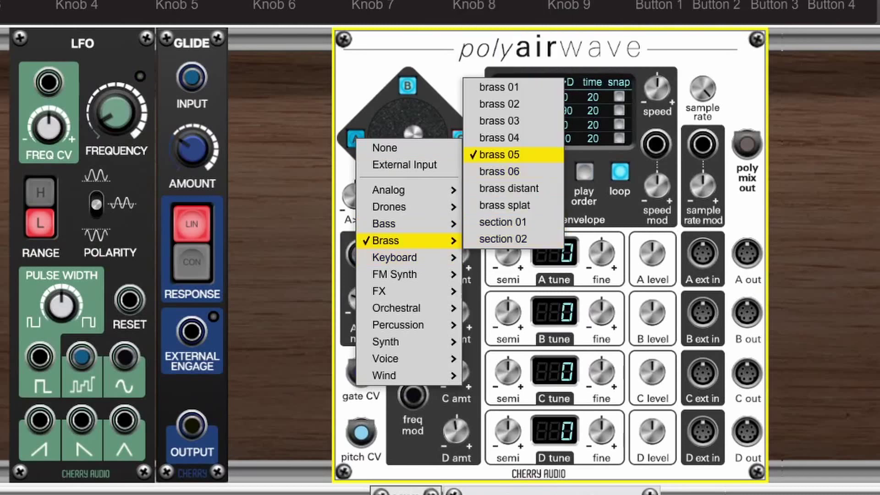
{"action": "left_click", "coordinate": [500, 137]}
{"action": "left_click", "coordinate": [407, 85]}
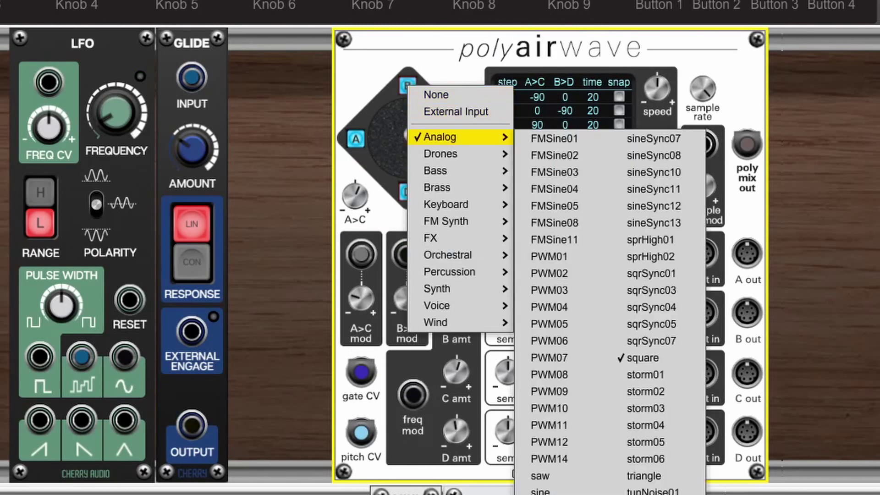
{"action": "left_click", "coordinate": [645, 374]}
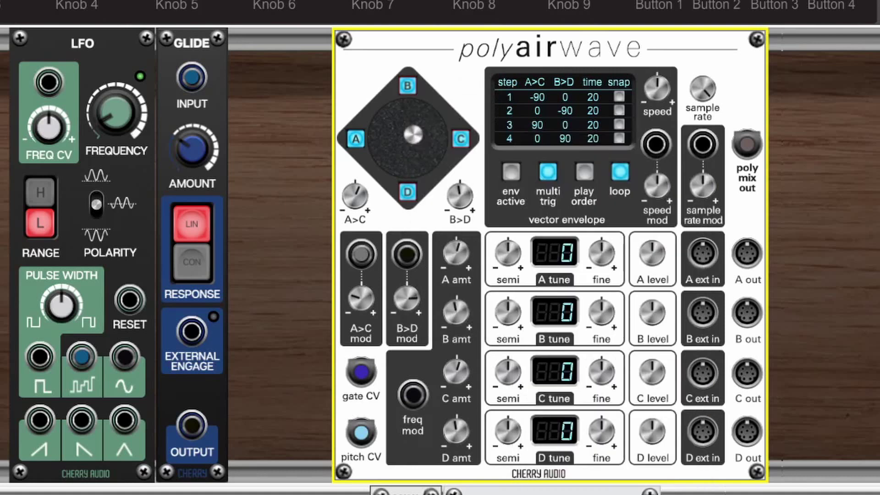
Give corner C the PWM09 waveform and corner D a new analog waveform.
{"action": "left_click", "coordinate": [460, 139]}
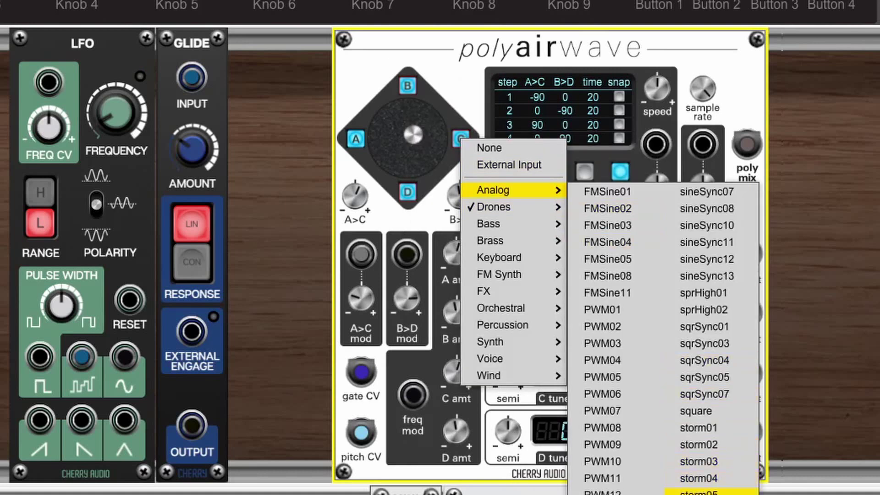
{"action": "left_click", "coordinate": [615, 444]}
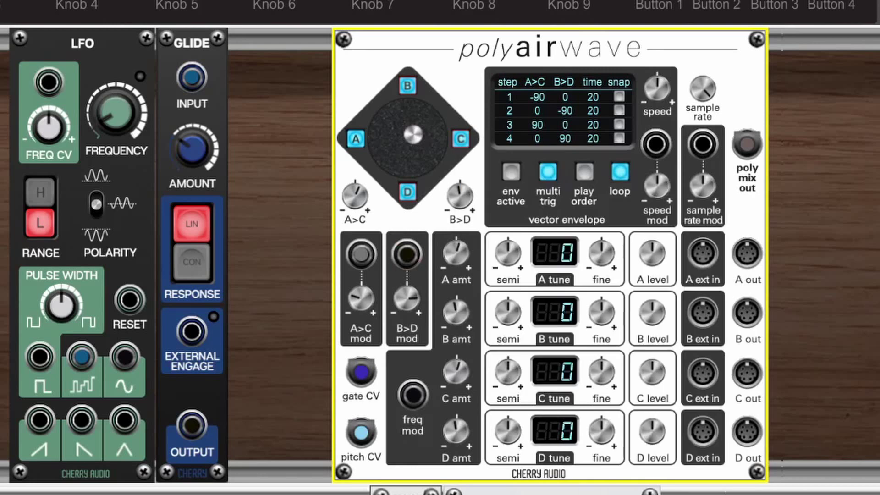
{"action": "left_click", "coordinate": [408, 191]}
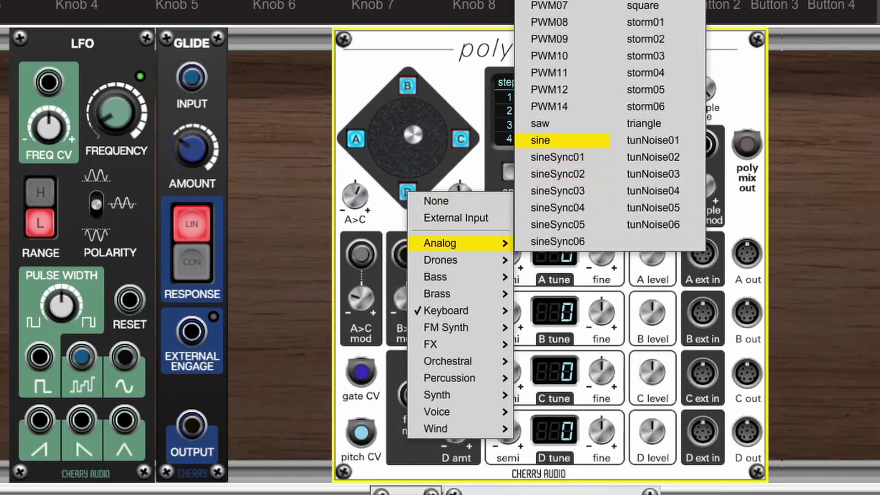
{"action": "left_click", "coordinate": [550, 124]}
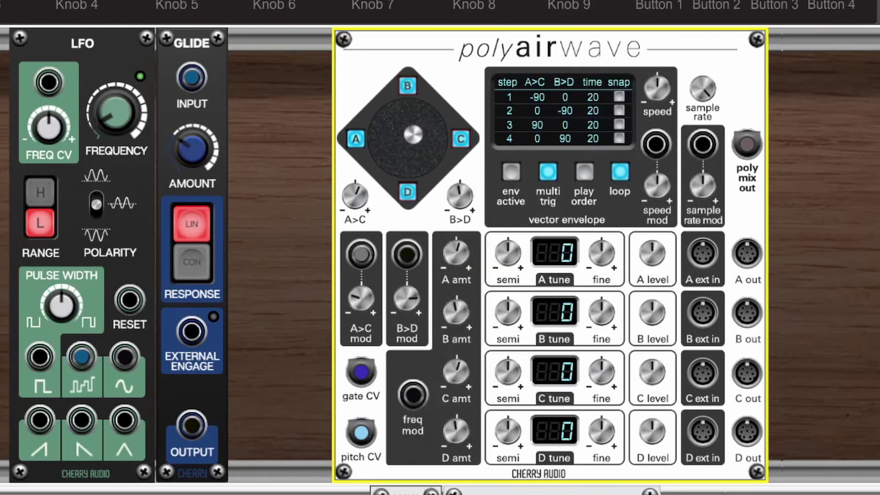